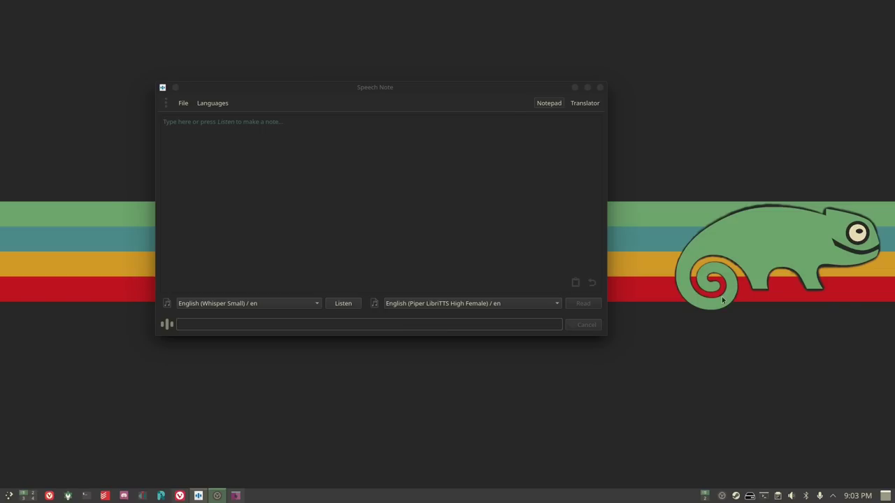
Dictate the note "SpeechNote is a very cool application for note-taking." with Whisper Small and have it read aloud.
click(330, 307)
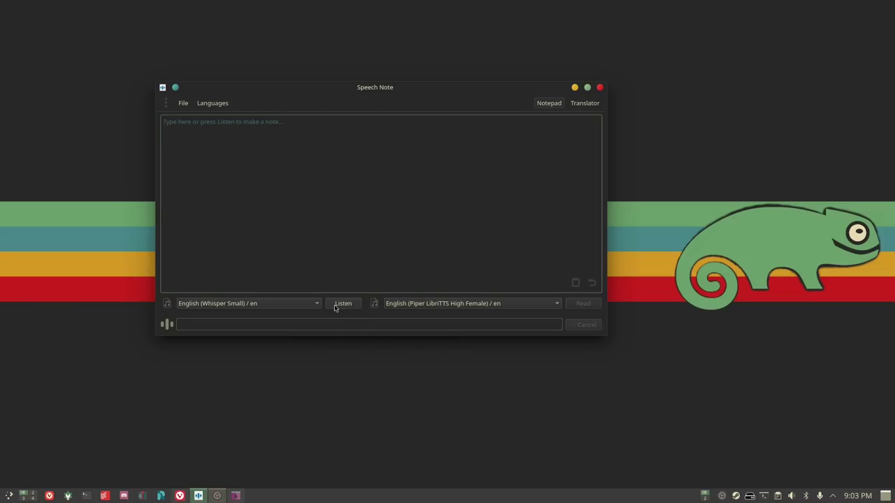
click(343, 303)
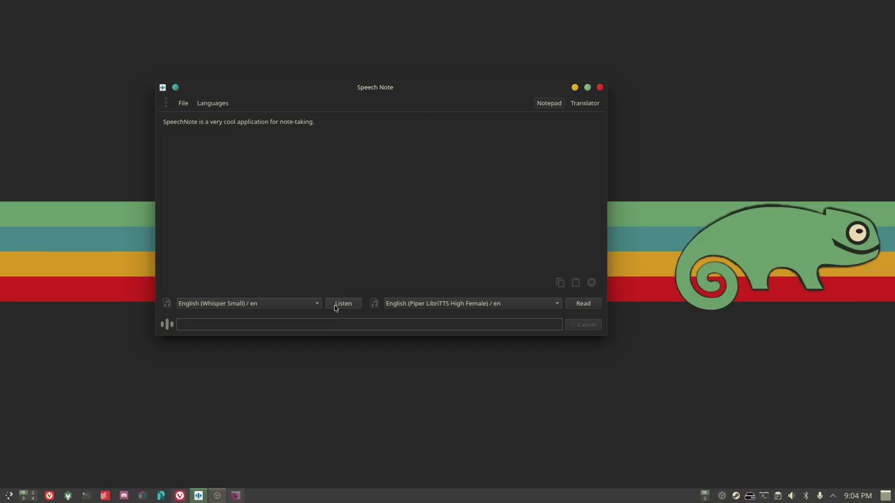
click(584, 305)
click(584, 304)
Dictate a second line into the note: "The Linux Cast is the best YouTube channel online. Screw you DT.".
click(353, 131)
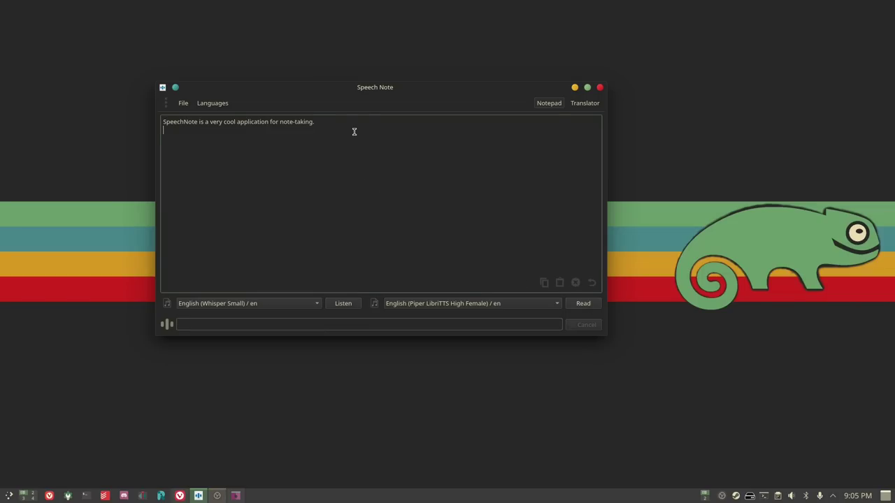
click(341, 304)
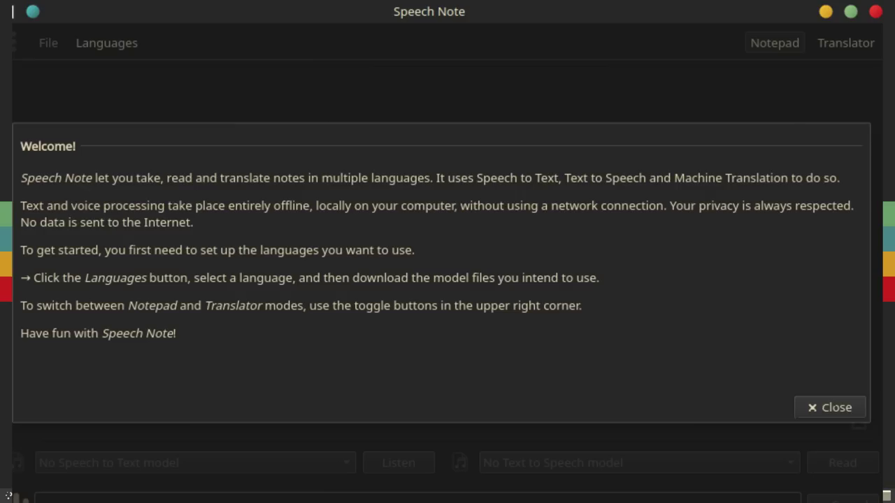
Dismiss the welcome message and look through the speech-to-text, text-to-speech, translator and punctuation models offered for English.
click(828, 407)
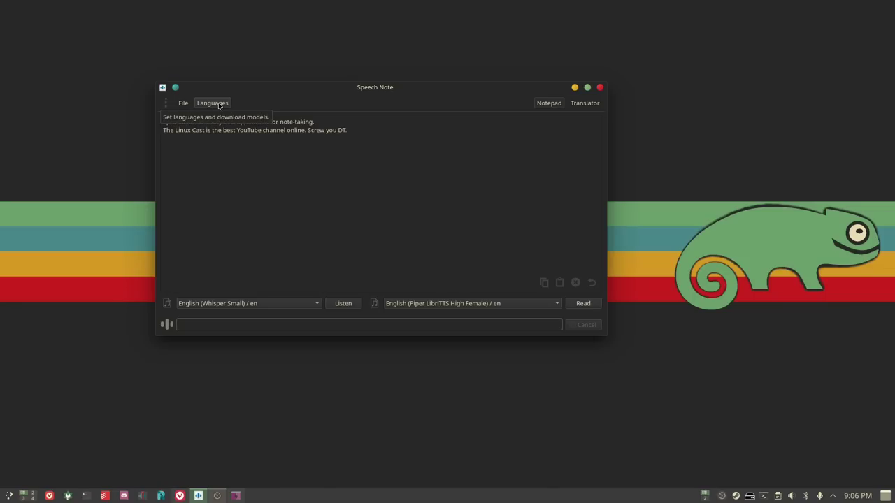
click(106, 43)
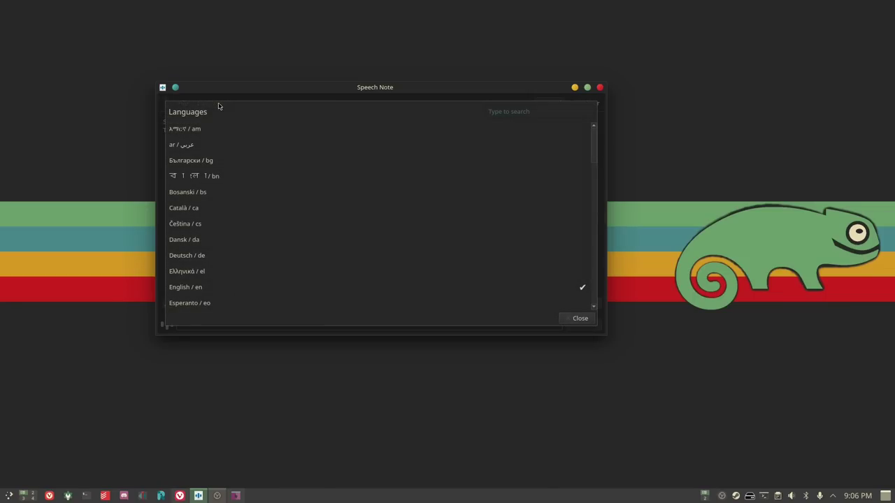
click(225, 287)
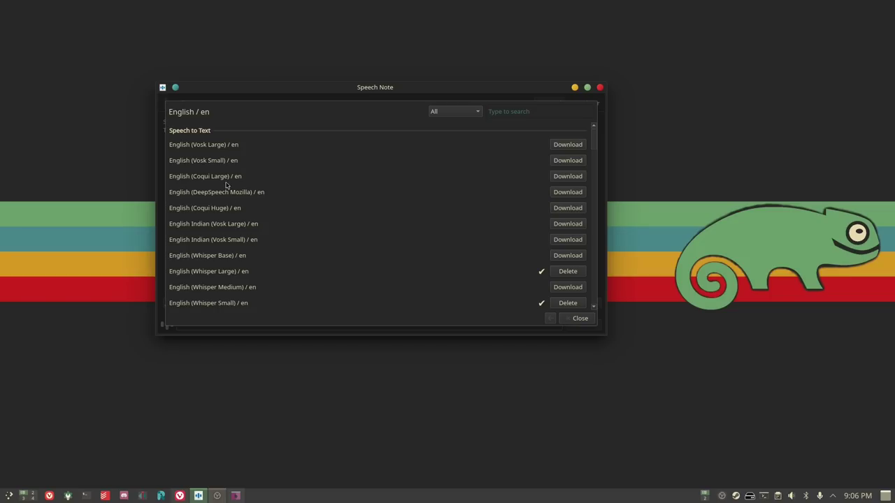
scroll(219, 178, down, 3)
scroll(219, 183, down, 2)
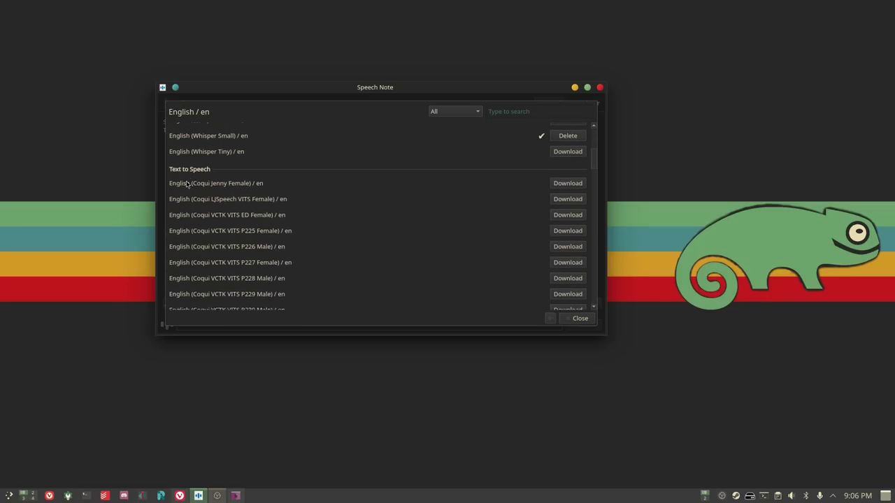
scroll(260, 235, down, 10)
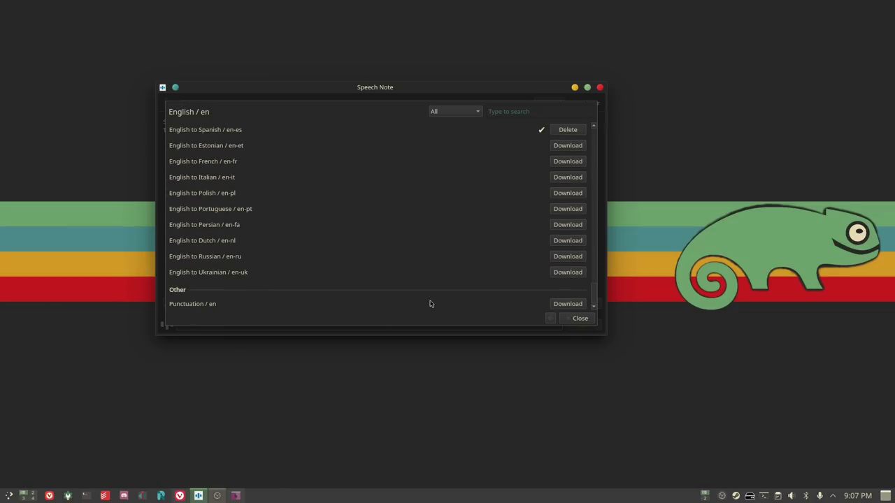
click(571, 305)
scroll(494, 268, up, 15)
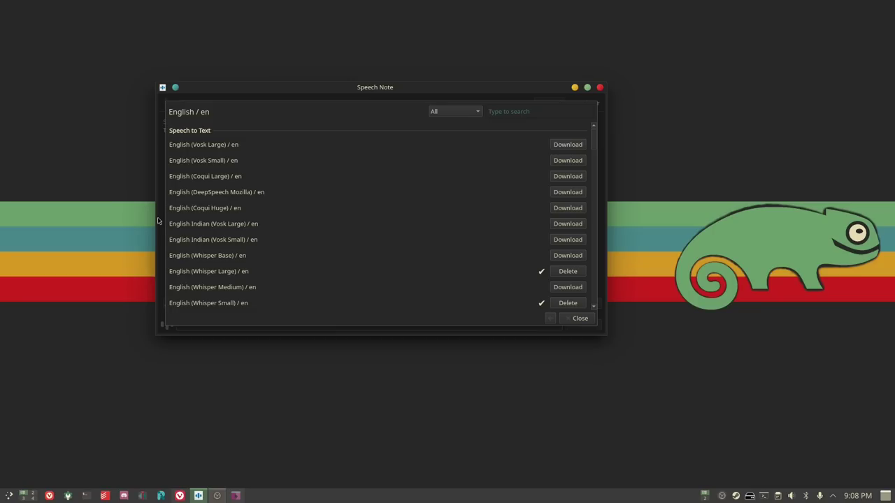
scroll(221, 235, down, 5)
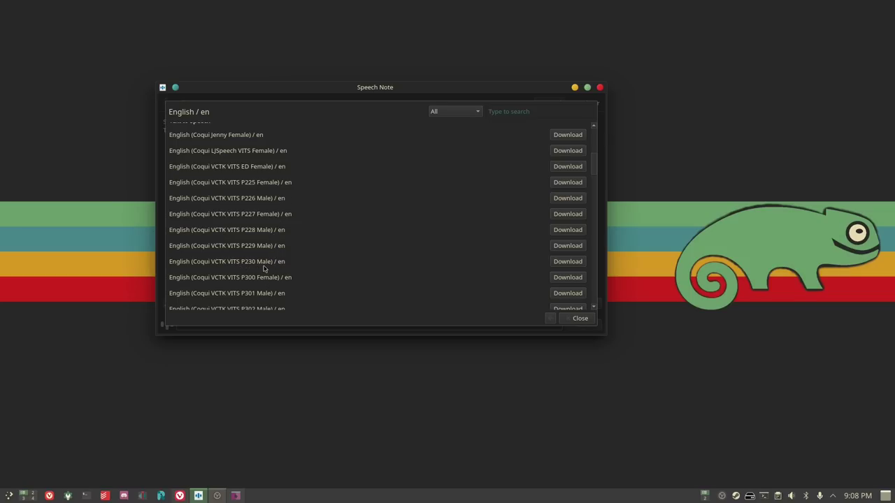
scroll(193, 204, down, 4)
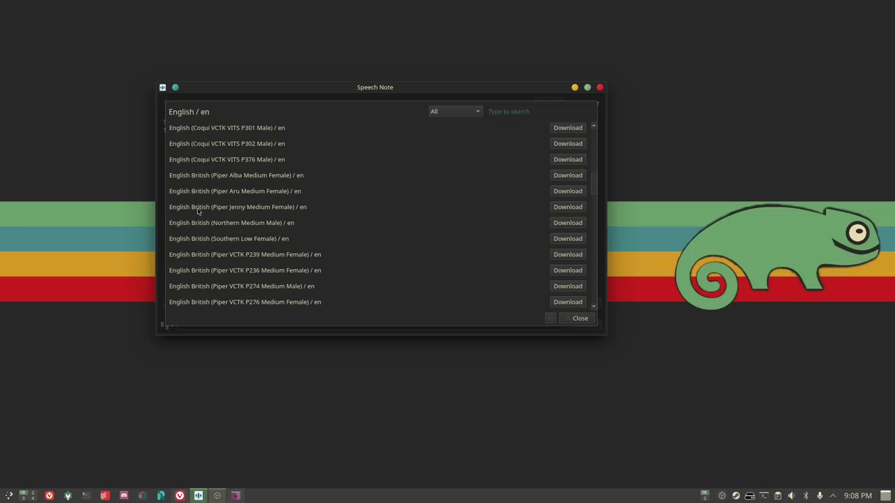
scroll(206, 234, down, 4)
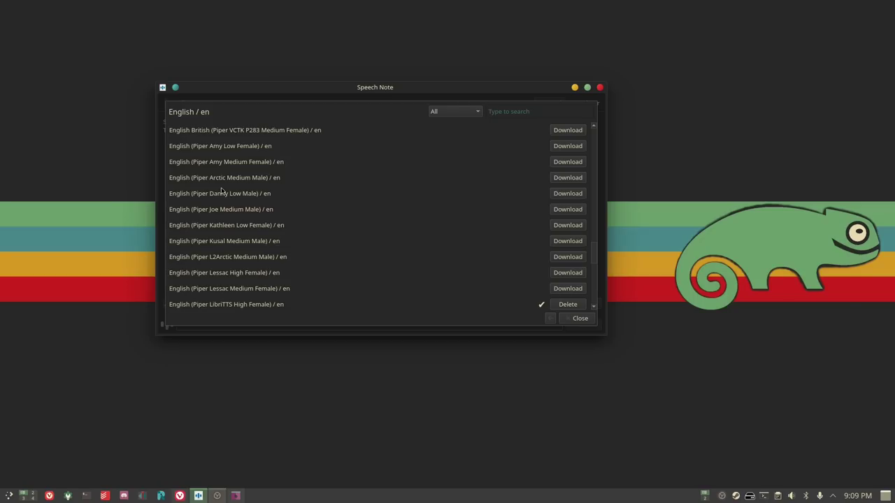
click(578, 320)
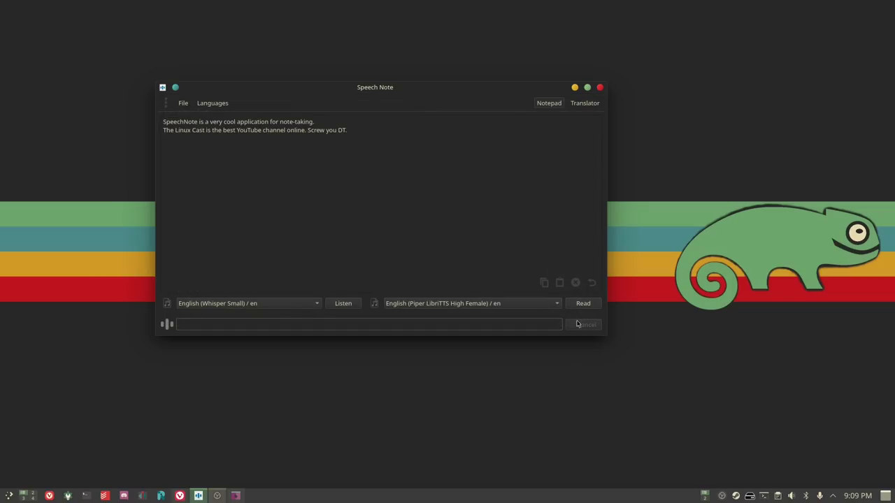
Examine the settings for listening mode, text appending style, punctuation, GPU acceleration, speech speed, interface and language file location.
click(168, 105)
click(186, 118)
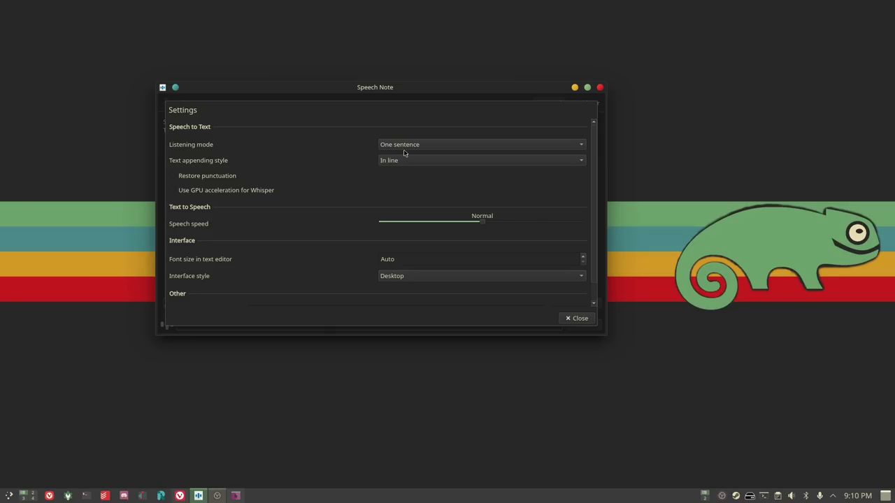
mouse_move(412, 149)
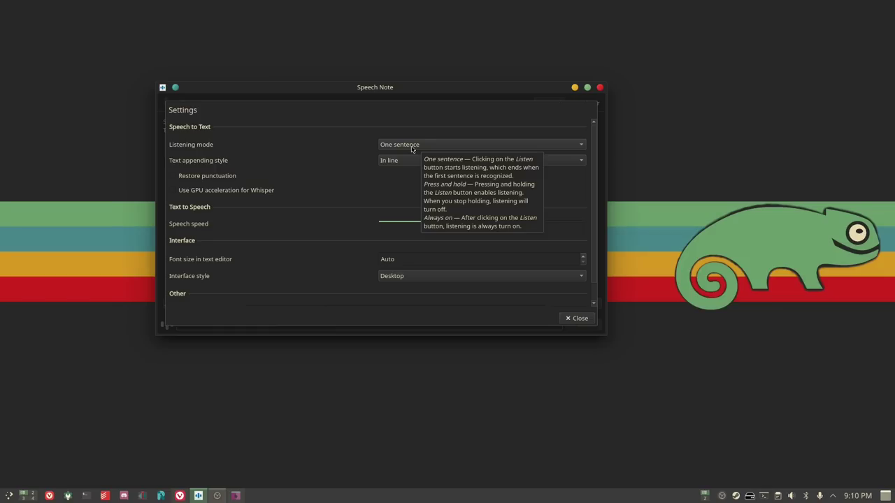
click(412, 148)
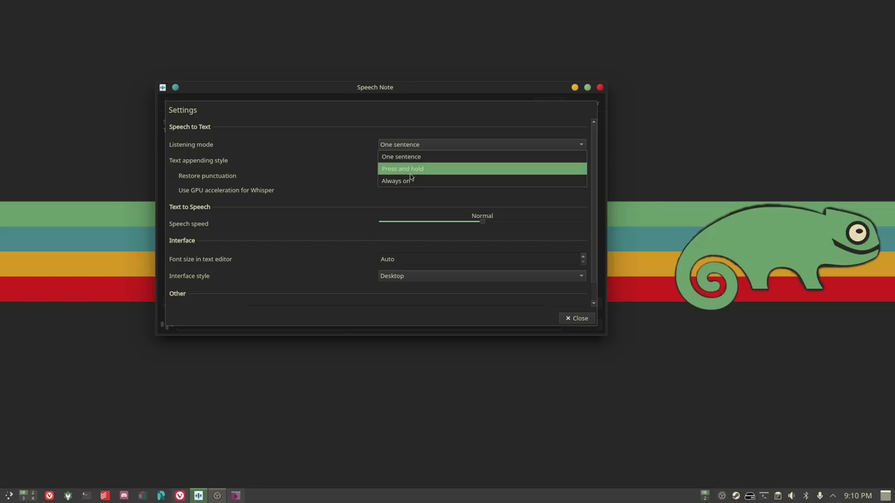
click(321, 149)
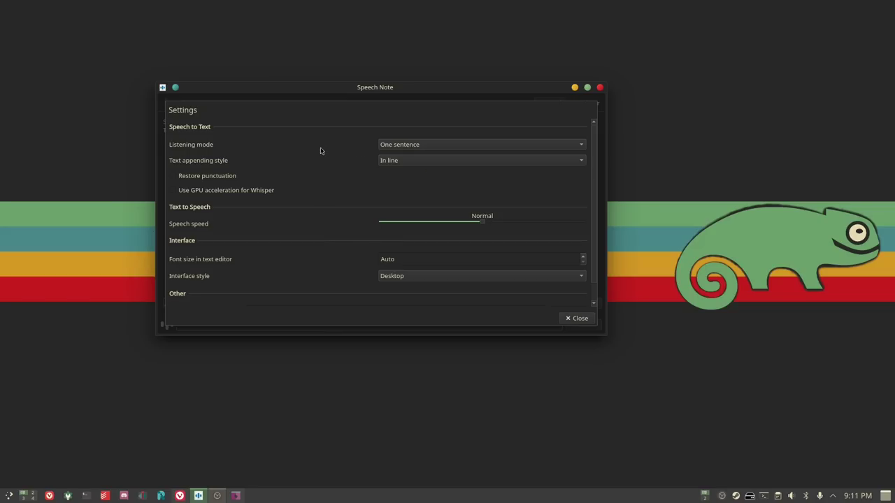
click(428, 164)
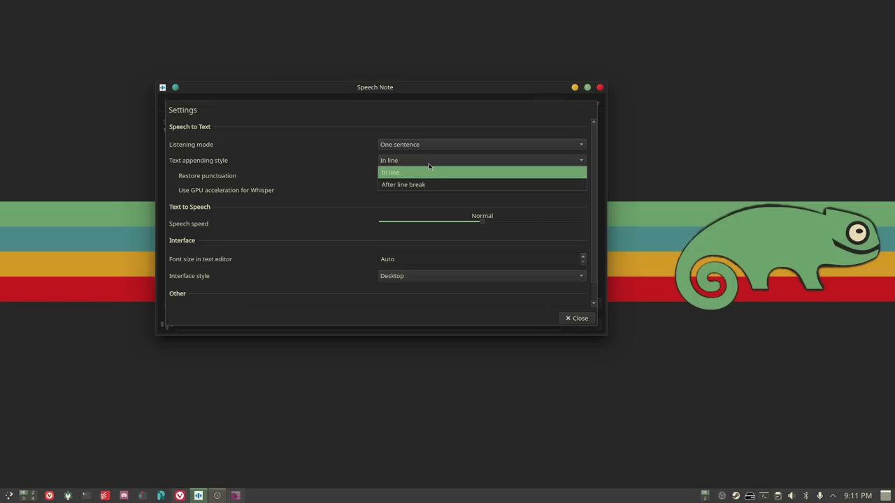
click(311, 176)
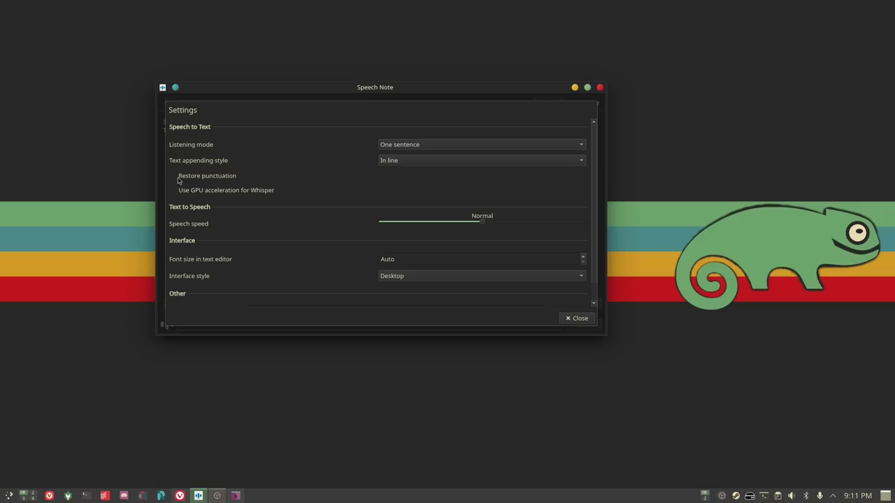
mouse_move(180, 179)
mouse_move(173, 196)
scroll(266, 279, down, 1)
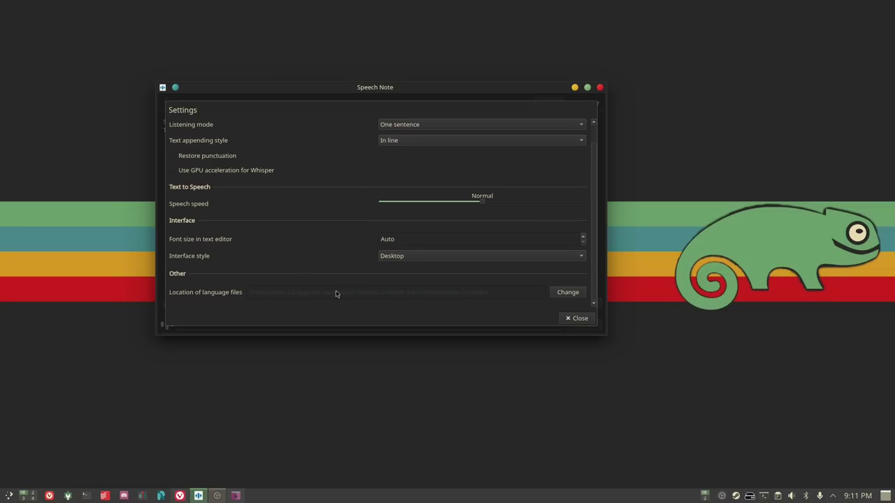
scroll(276, 208, up, 1)
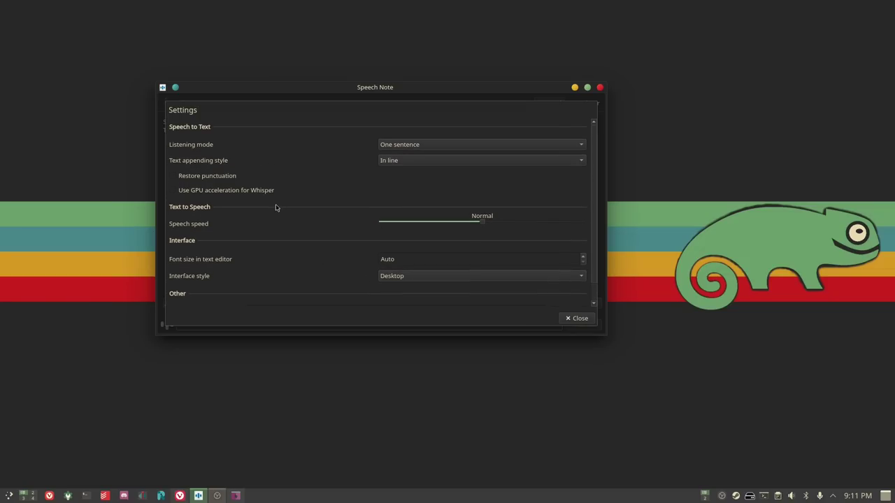
click(579, 318)
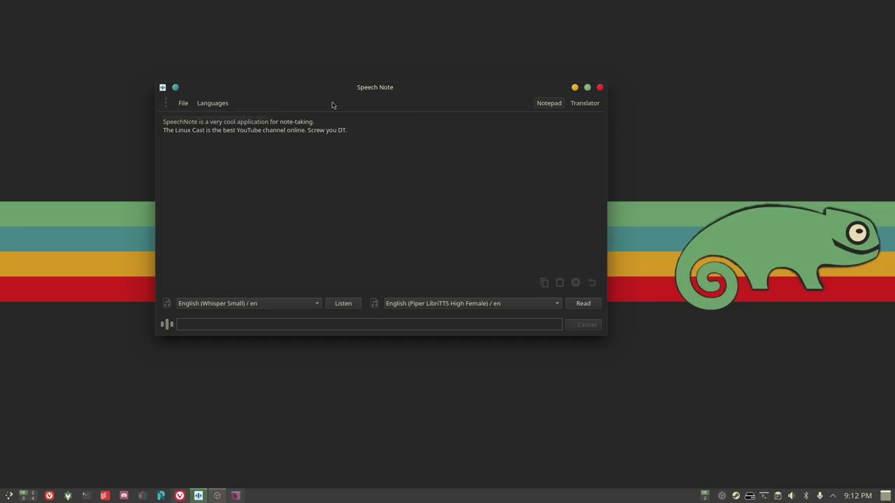
Translate the whole note from English to Spanish in Translator mode.
click(585, 102)
click(310, 220)
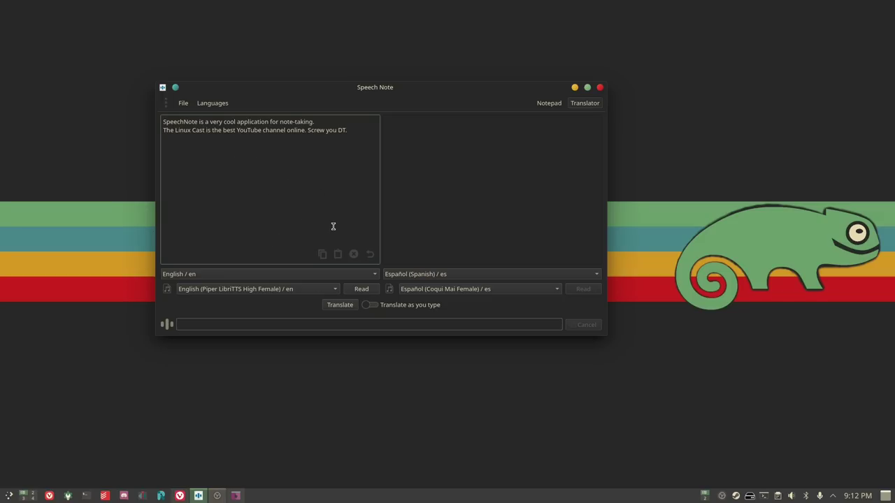
click(340, 306)
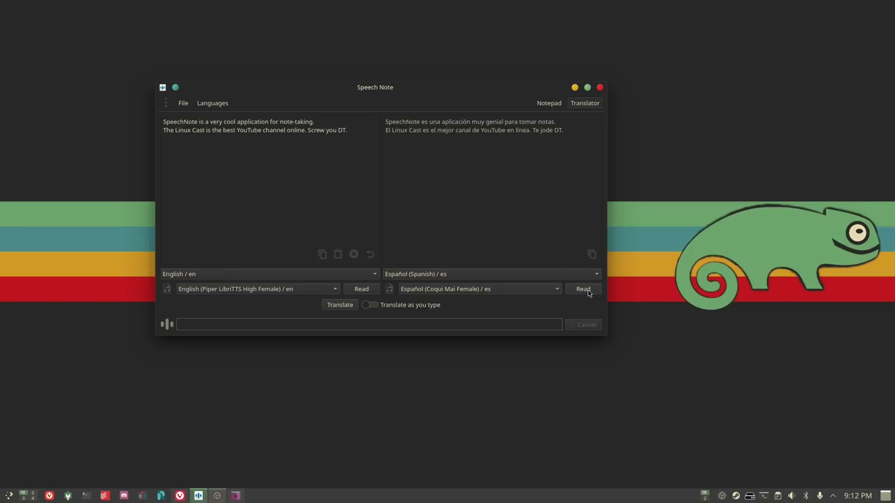
Have the Spanish translations of the note and of "Hello, what is the best pizza?" read aloud in the Coqui Mai Female voice.
click(509, 292)
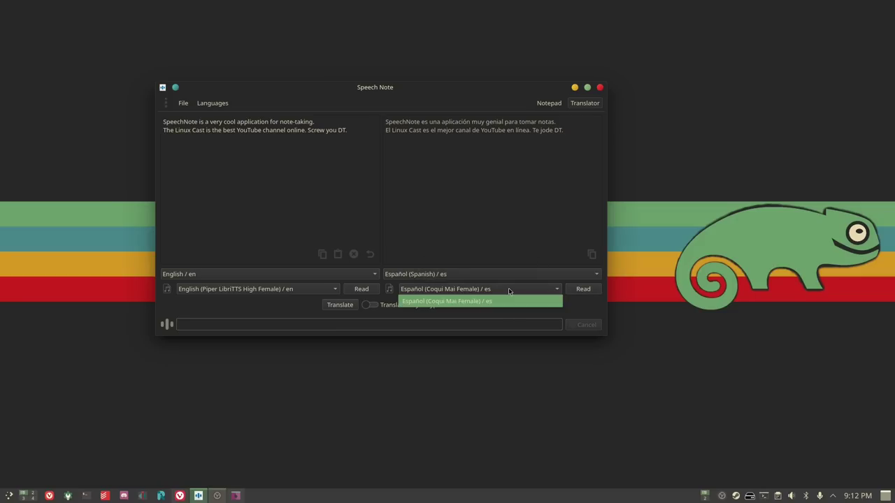
click(509, 292)
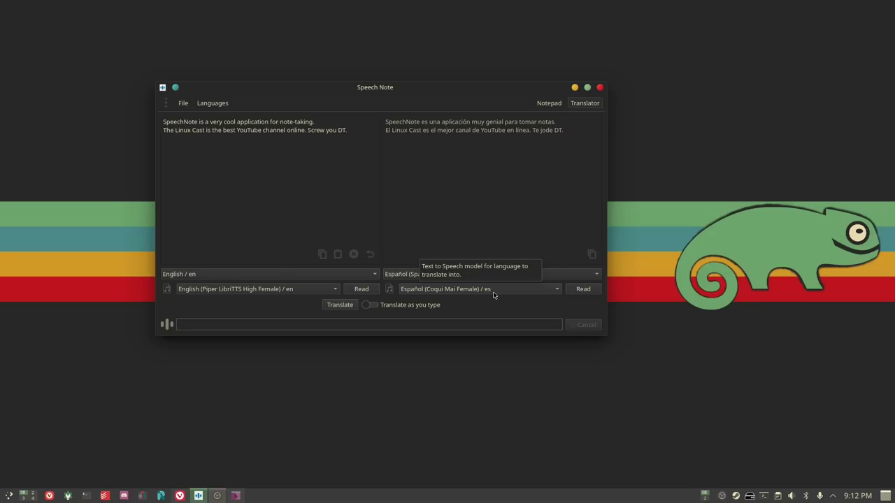
click(580, 290)
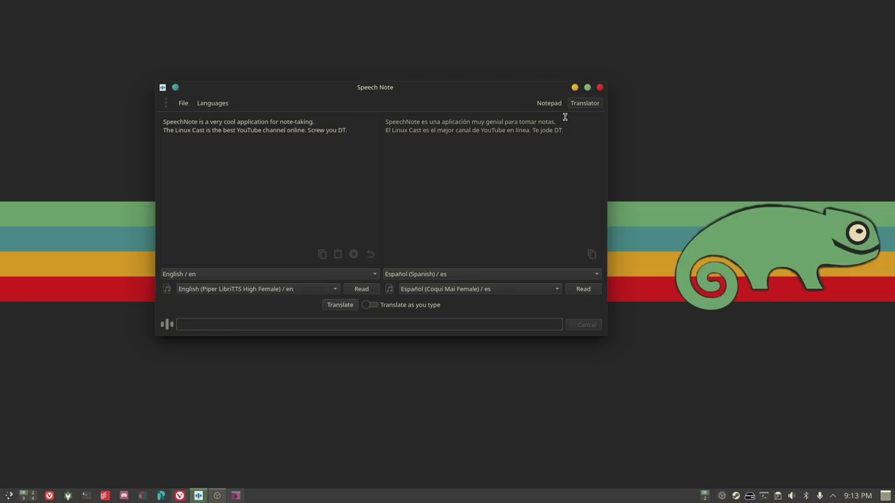
drag(565, 119, 371, 122)
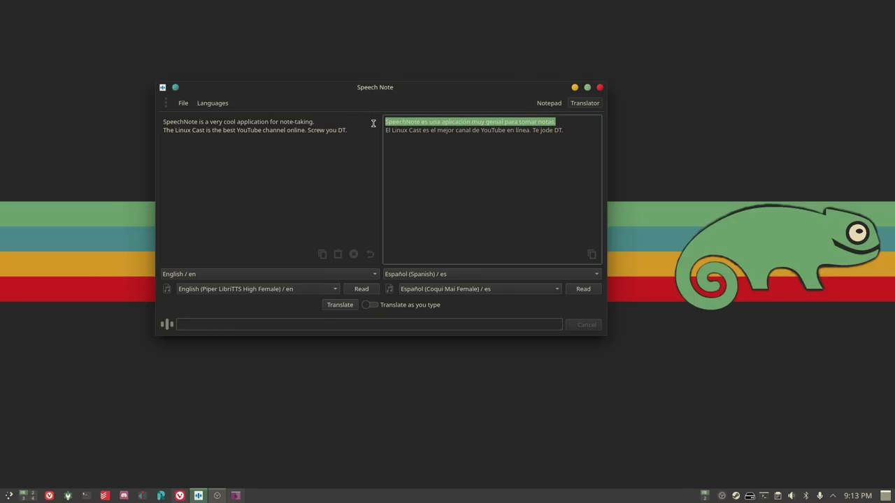
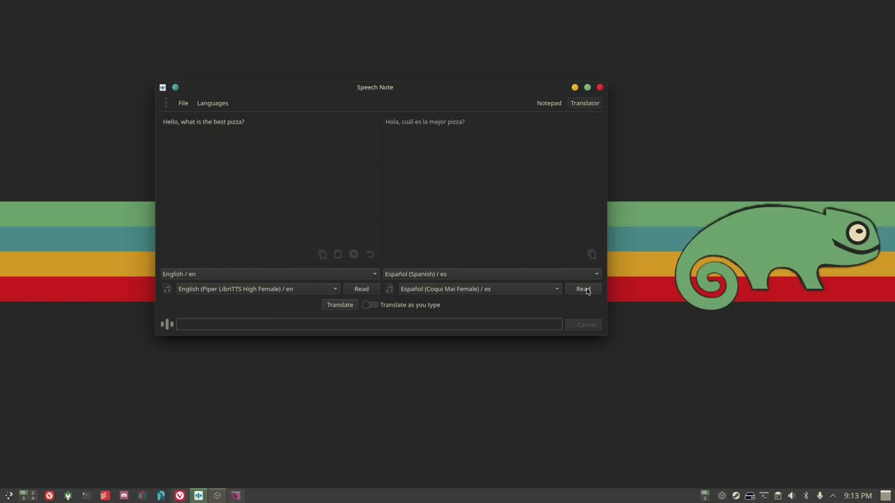
click(583, 289)
Look through the speech-to-text, text-to-speech, translator and punctuation models offered for Español, and return to the language list.
click(210, 104)
scroll(199, 267, down, 2)
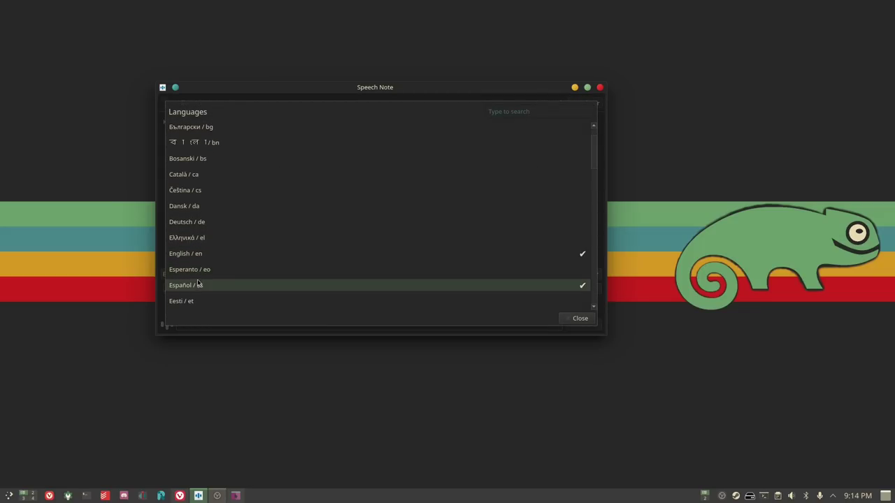
click(200, 286)
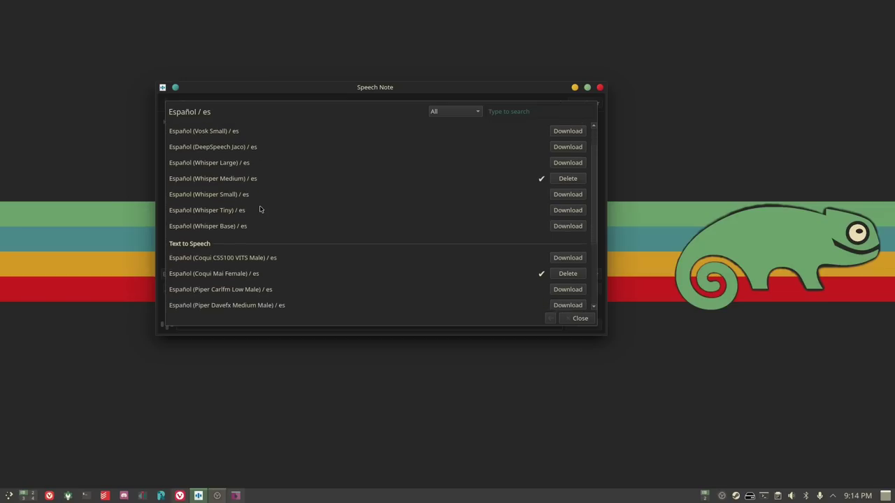
scroll(260, 209, down, 5)
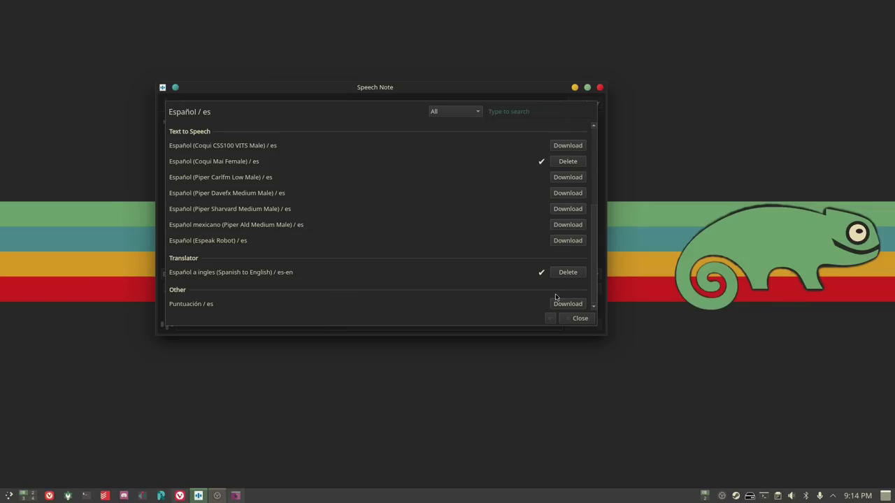
click(550, 318)
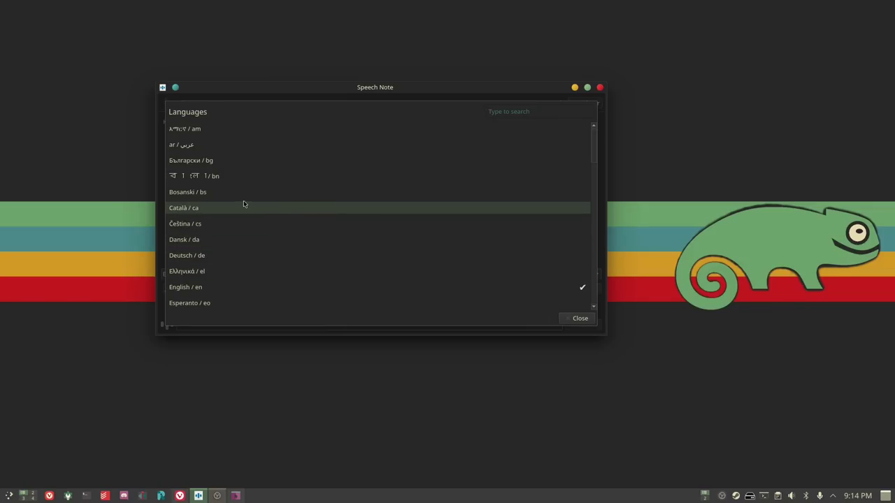
Browse the other available languages, examine the text-to-speech, translator and punctuation models offered for Italiano, and close the language list.
scroll(319, 266, down, 4)
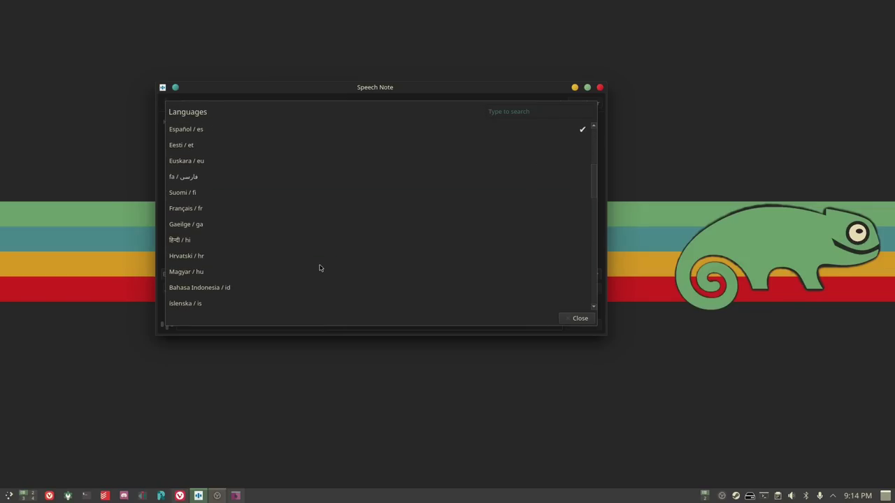
scroll(319, 267, down, 1)
scroll(319, 268, down, 1)
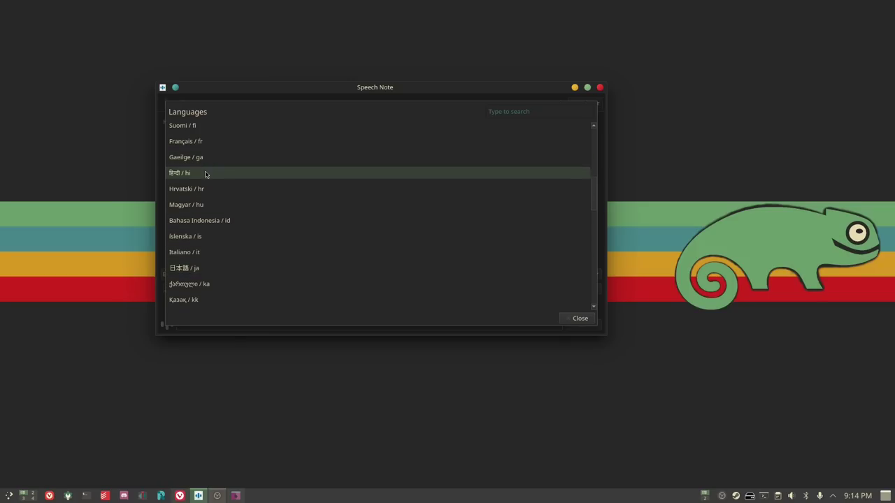
scroll(232, 272, down, 4)
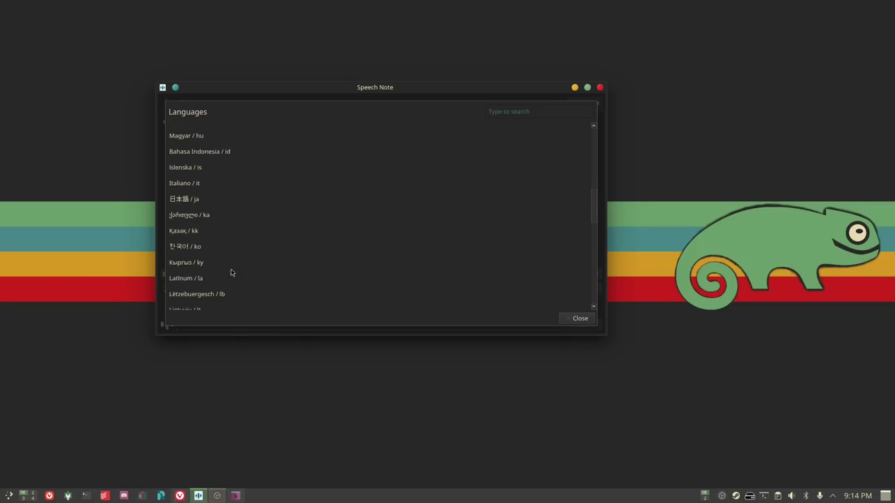
click(197, 133)
scroll(242, 210, down, 4)
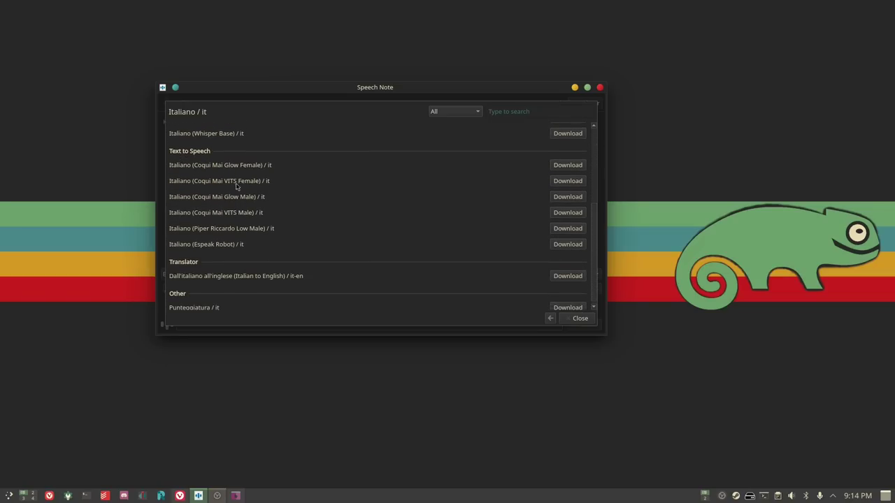
click(579, 318)
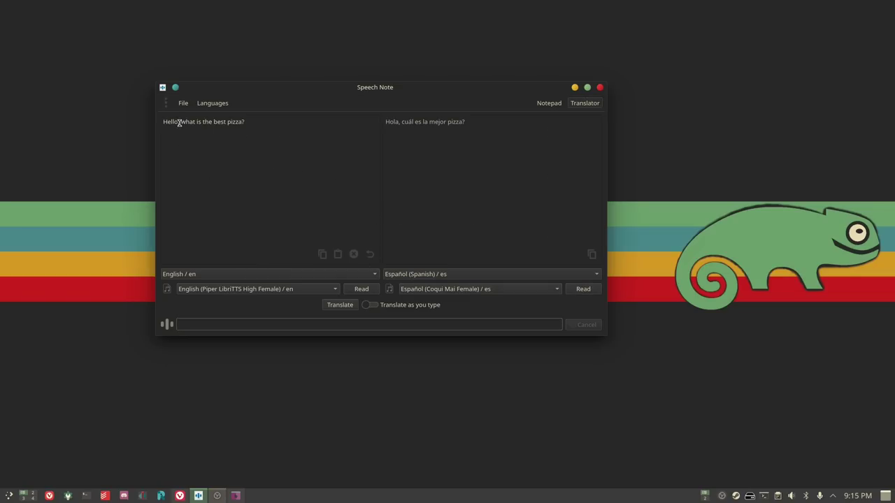
Check the options for saving the note and its translation to audio files in Translator mode.
click(249, 123)
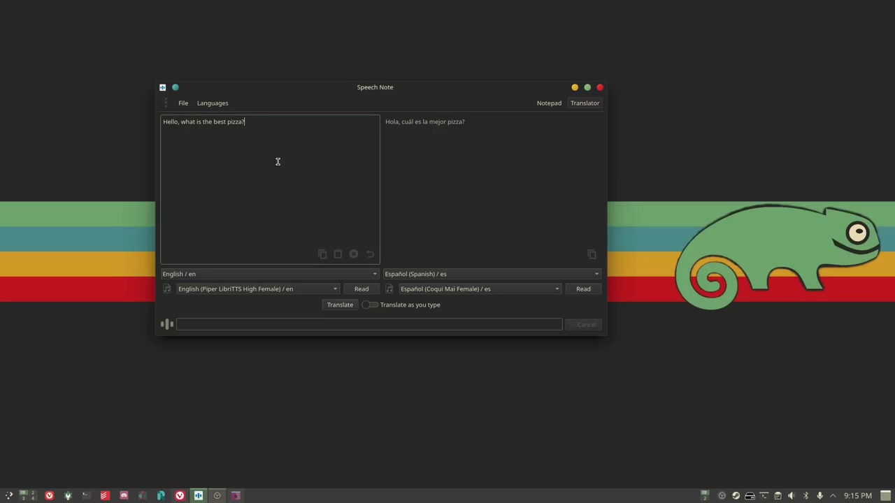
click(165, 103)
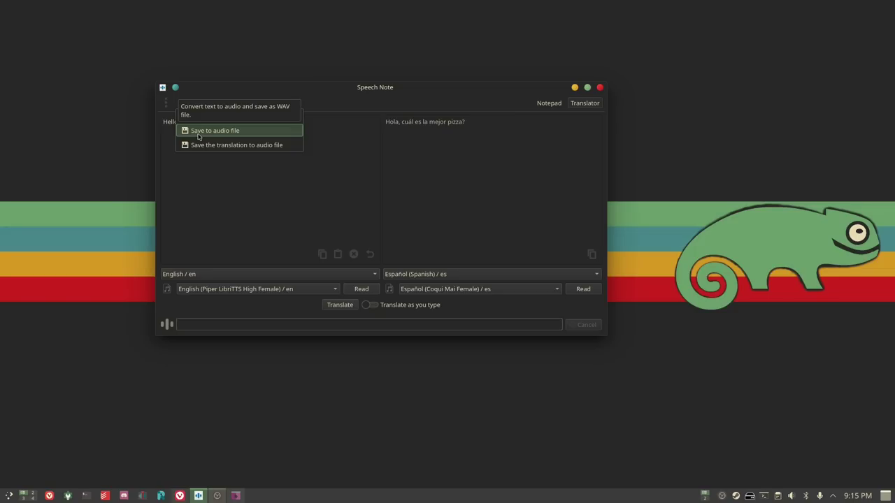
click(273, 111)
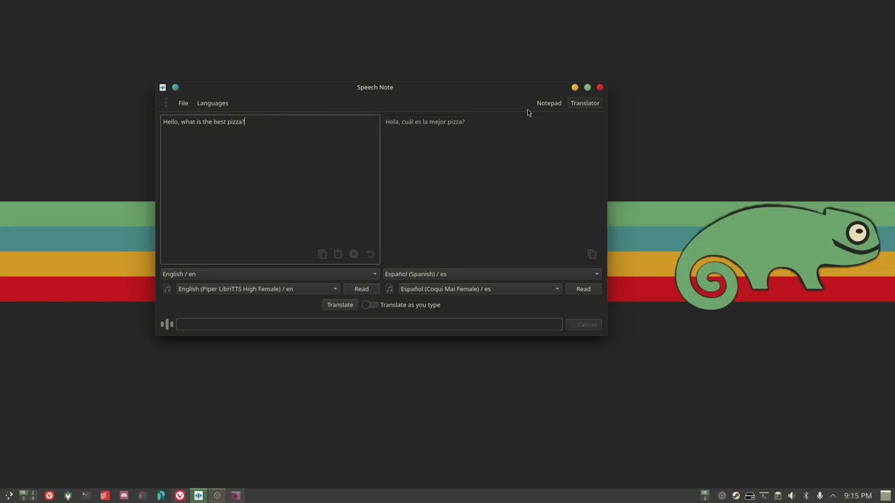
Switch to Notepad mode and check its options for transcribing an audio file and saving the note to audio.
click(549, 104)
click(183, 104)
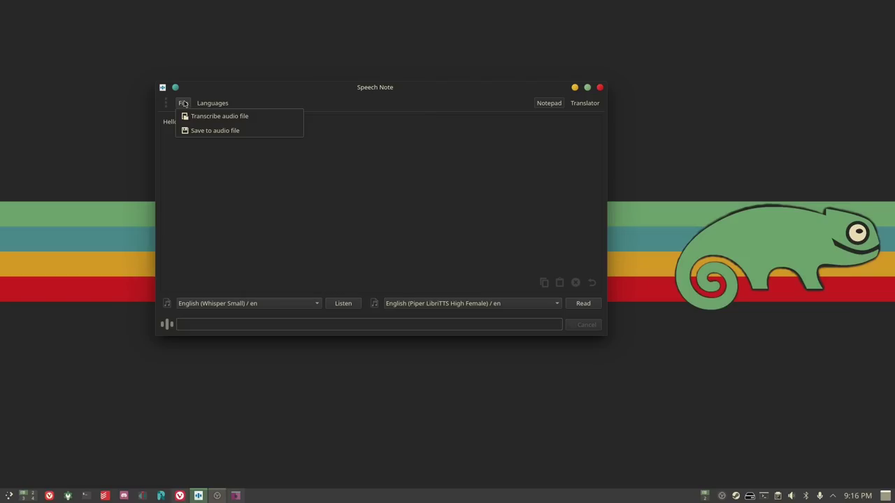
click(263, 190)
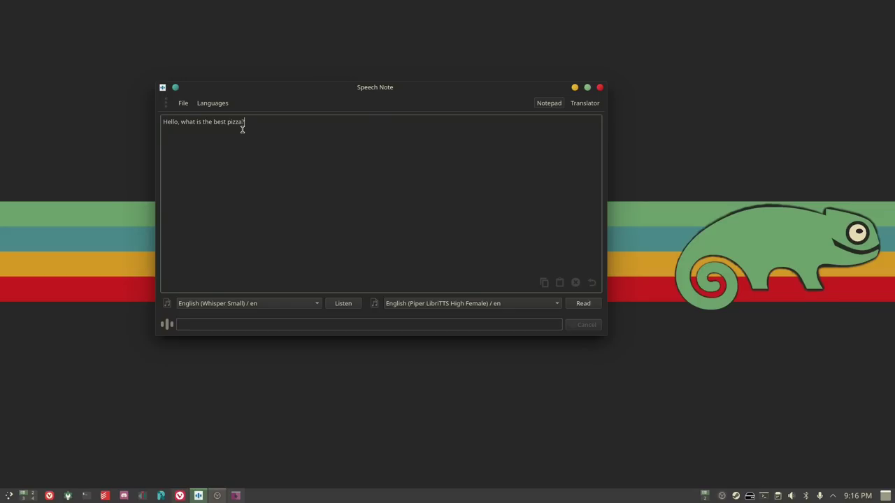
click(184, 105)
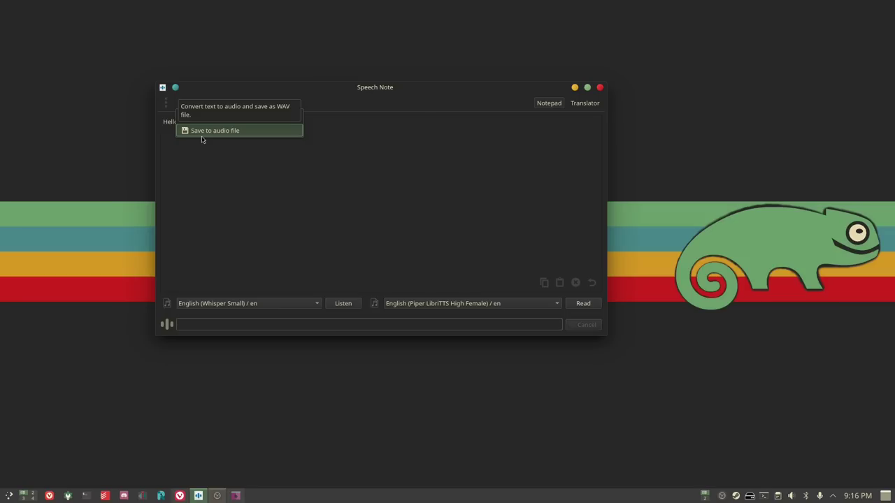
click(301, 189)
Copy the note "Hello, what is the best pizza?", paste it into nvim in Konsole, and return to Speech Note.
click(543, 282)
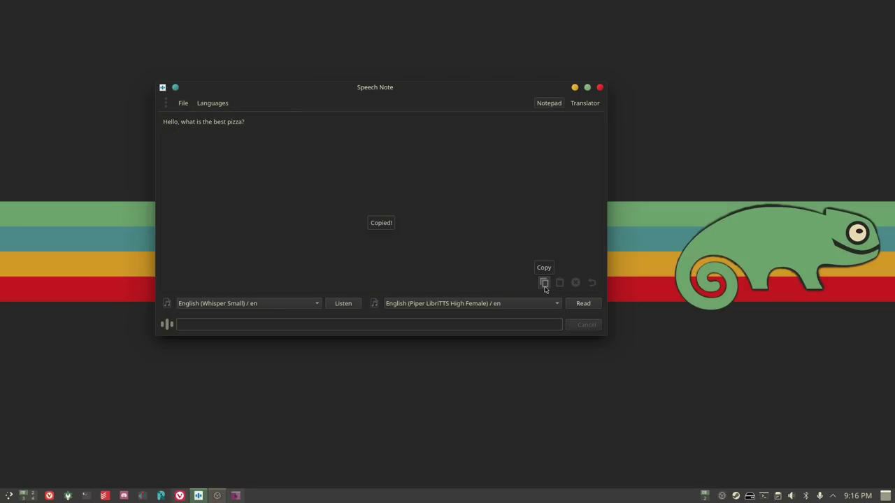
click(86, 496)
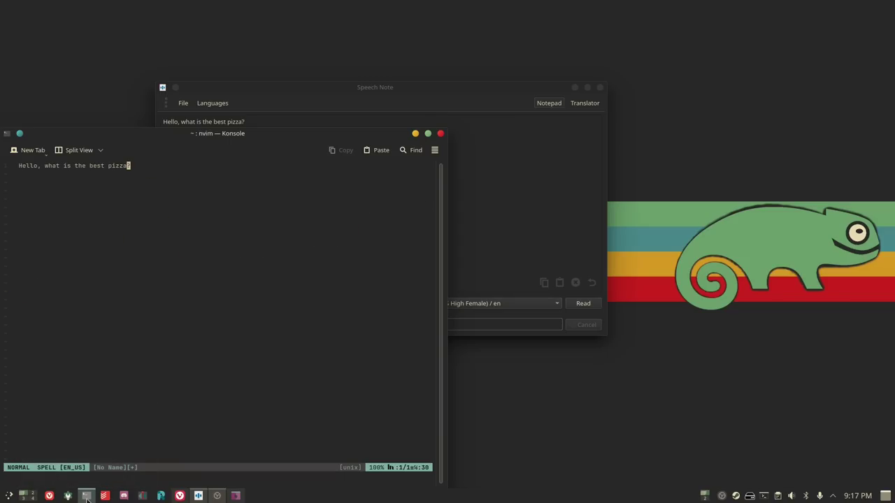
click(501, 204)
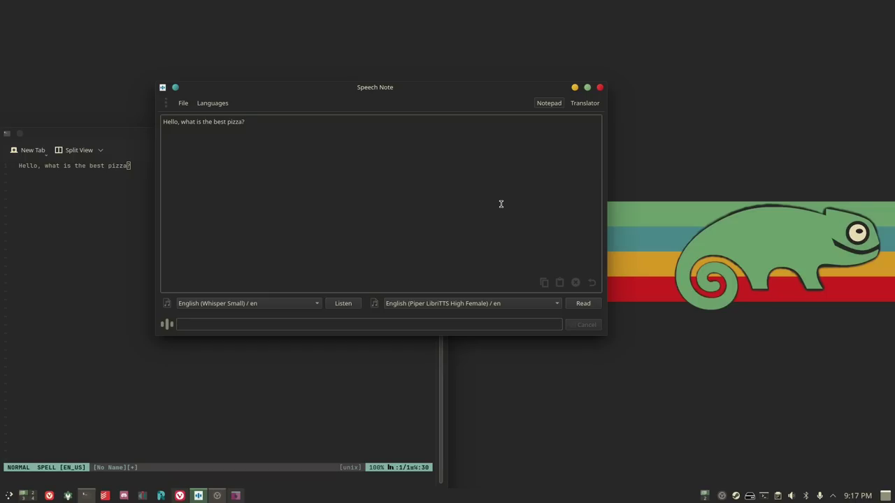
Review the audio file options and the settings once more, including the interface style choices, leaving the settings as they are.
click(181, 104)
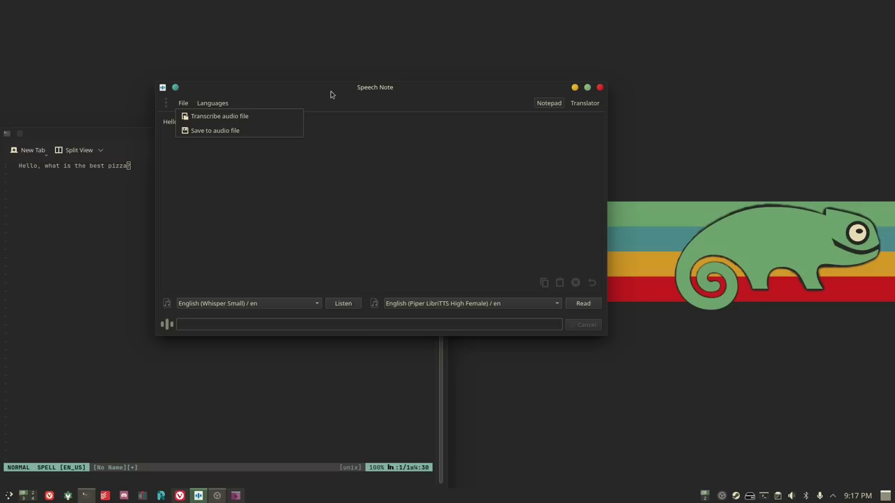
click(282, 101)
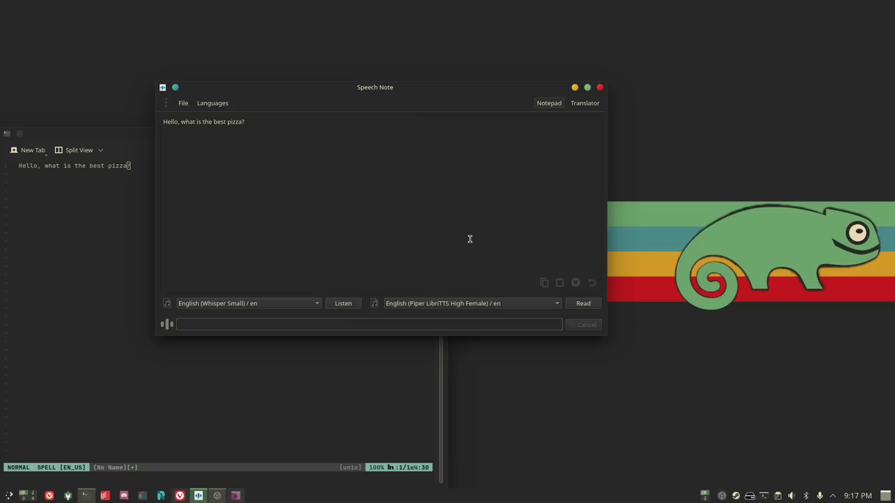
click(163, 105)
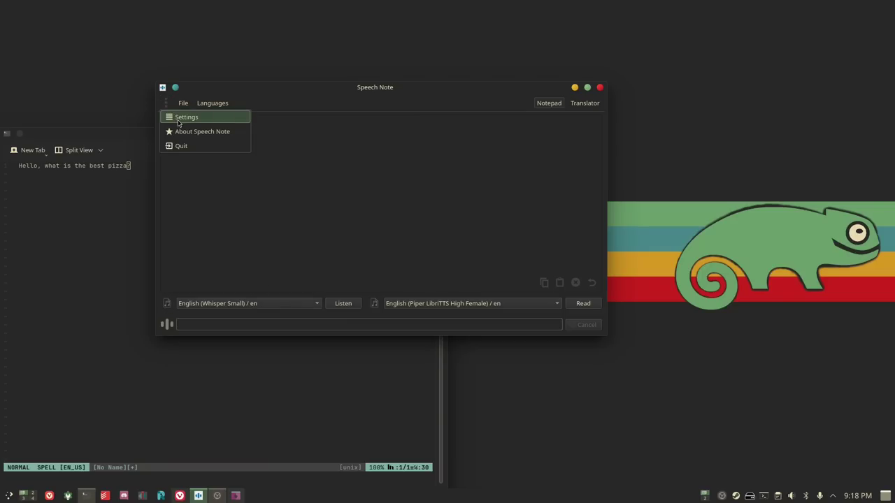
click(179, 119)
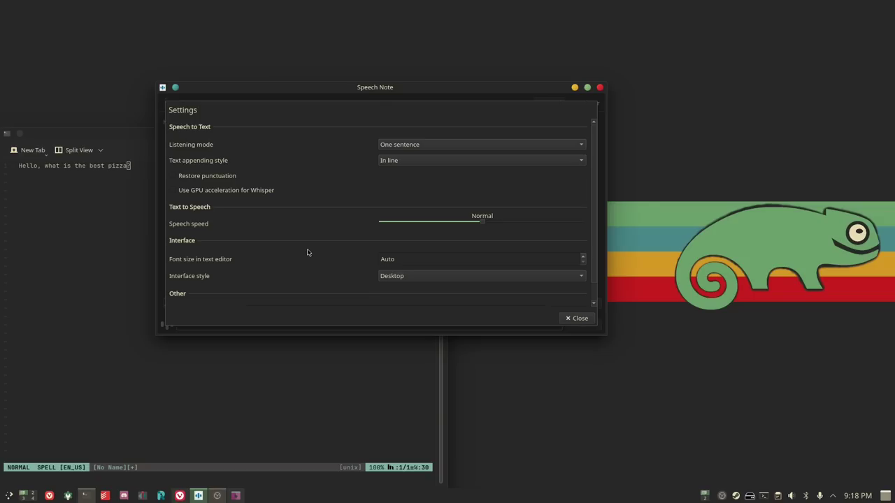
scroll(307, 253, down, 1)
click(405, 256)
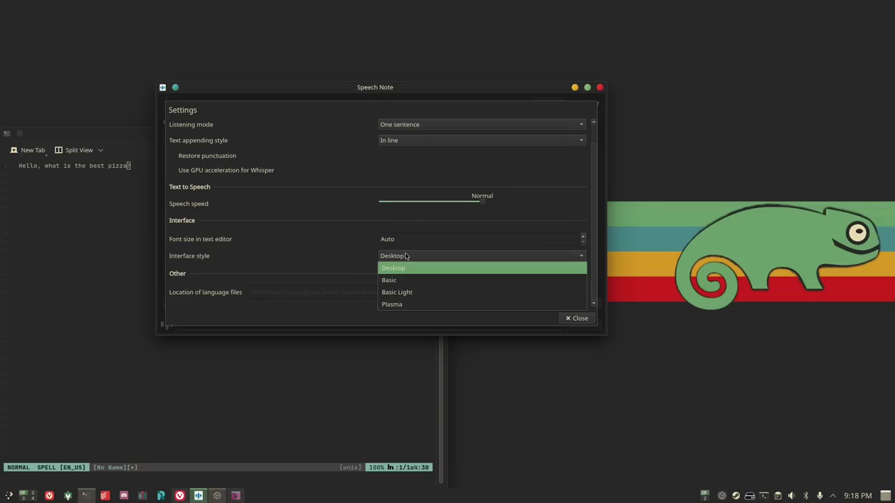
click(349, 257)
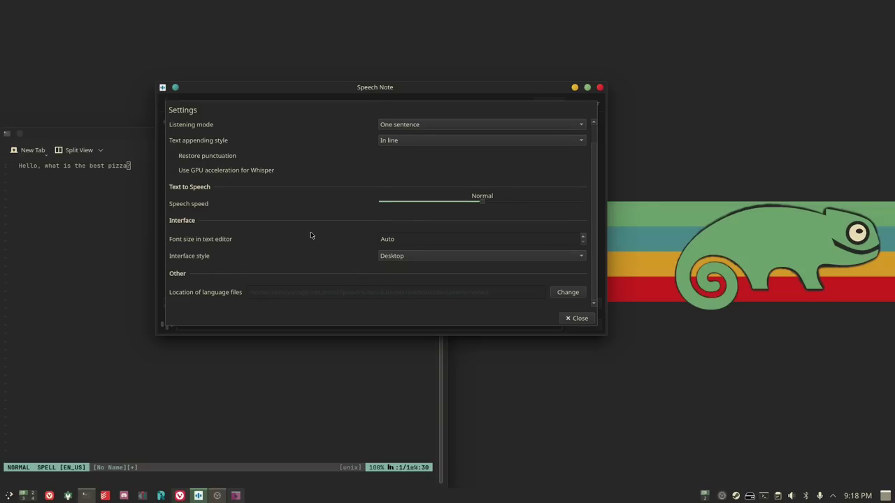
scroll(312, 234, up, 1)
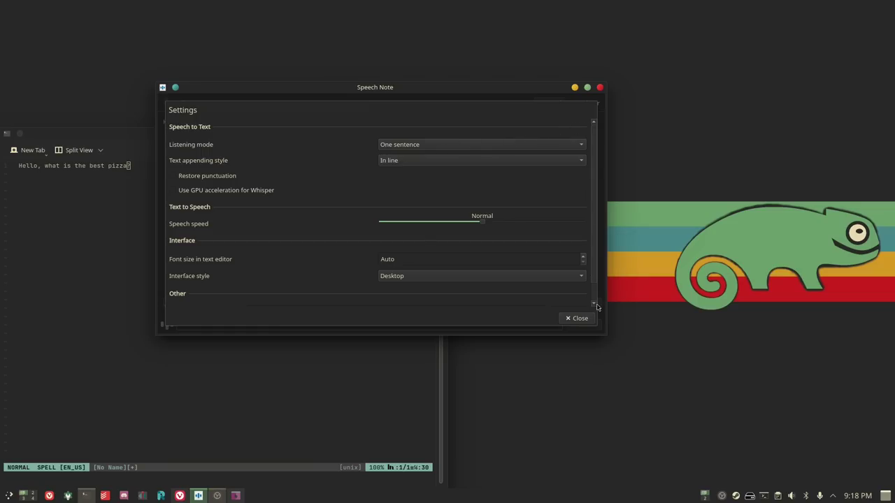
click(577, 320)
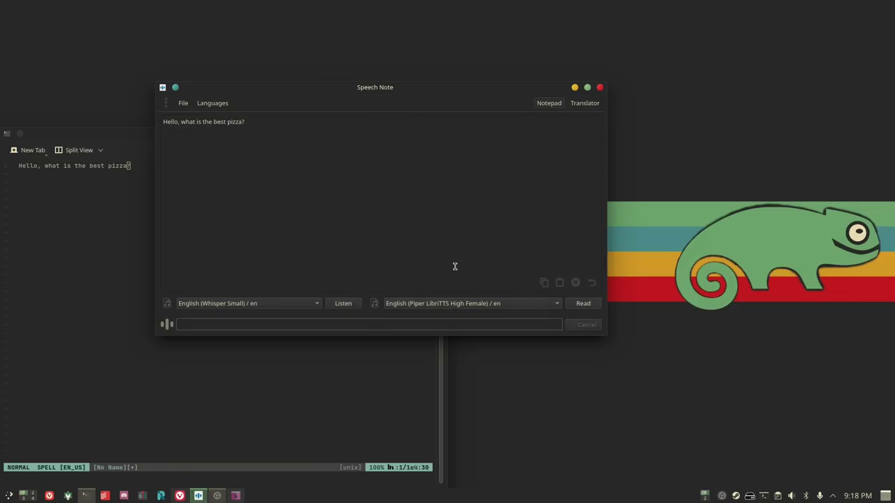